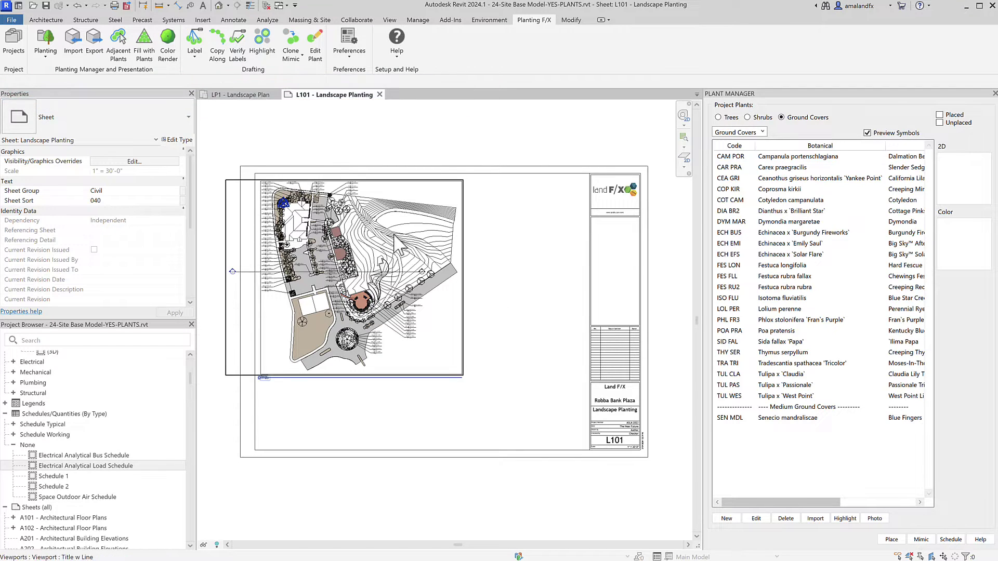
# From the LP1 Landscape Plan, generate the Planting F/X schedules, show the Plant Schedule, and close Plant Manager.
pyautogui.click(258, 97)
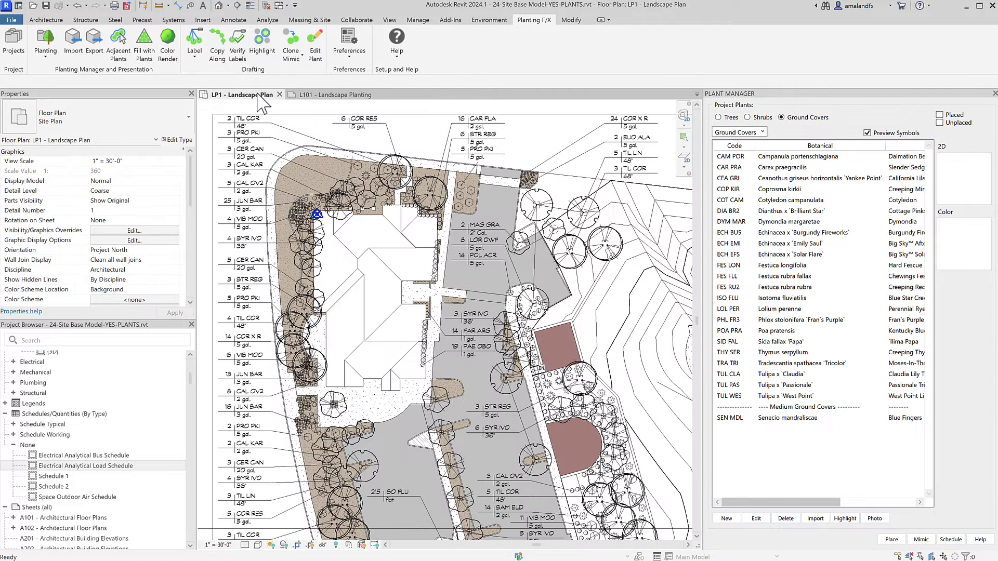
pyautogui.click(33, 55)
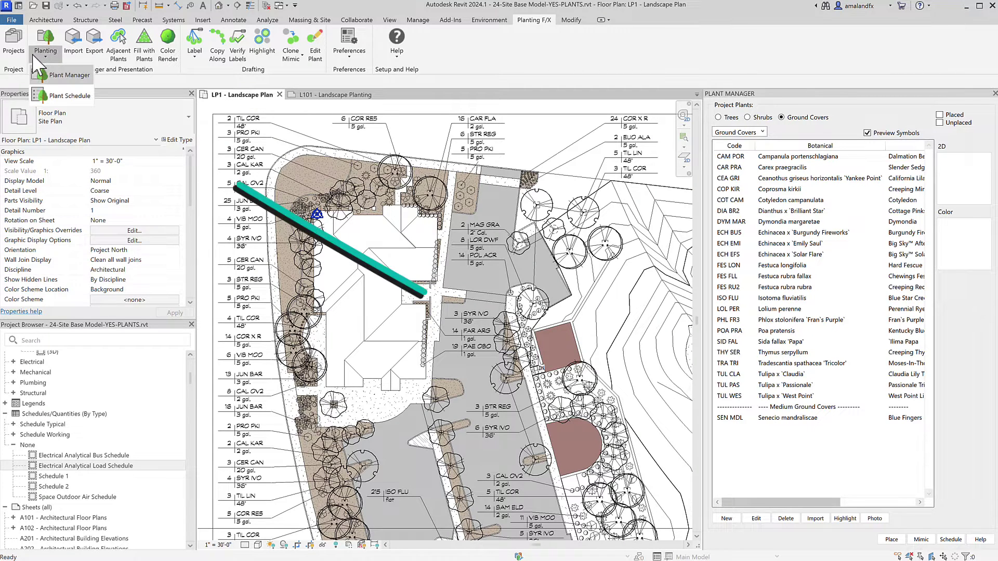
pyautogui.click(54, 96)
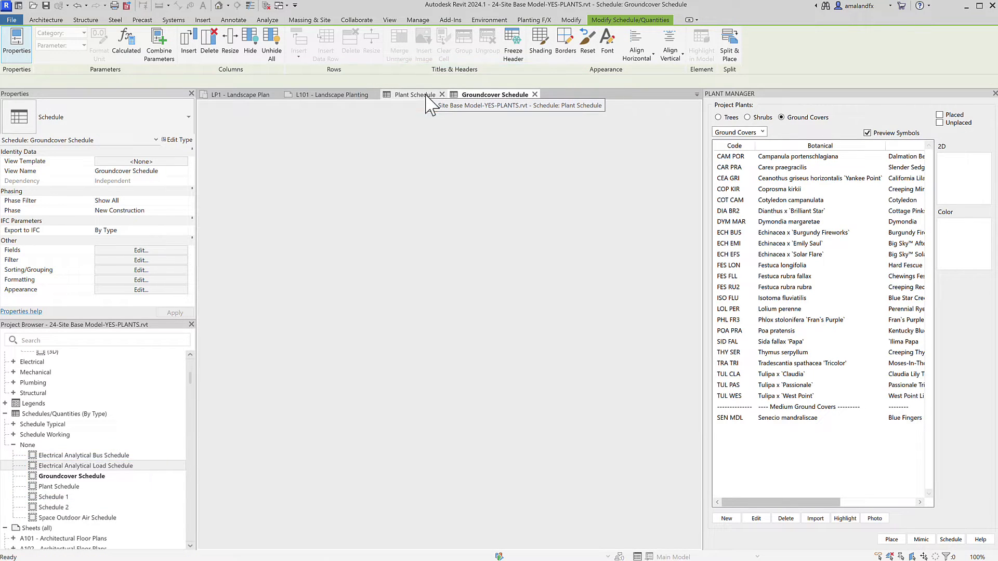
pyautogui.click(427, 95)
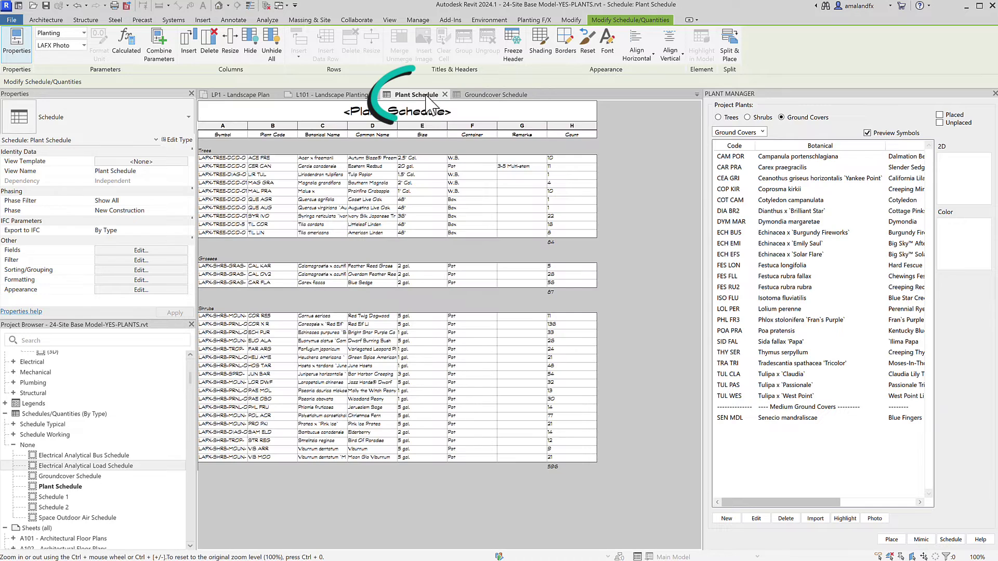
pyautogui.click(995, 94)
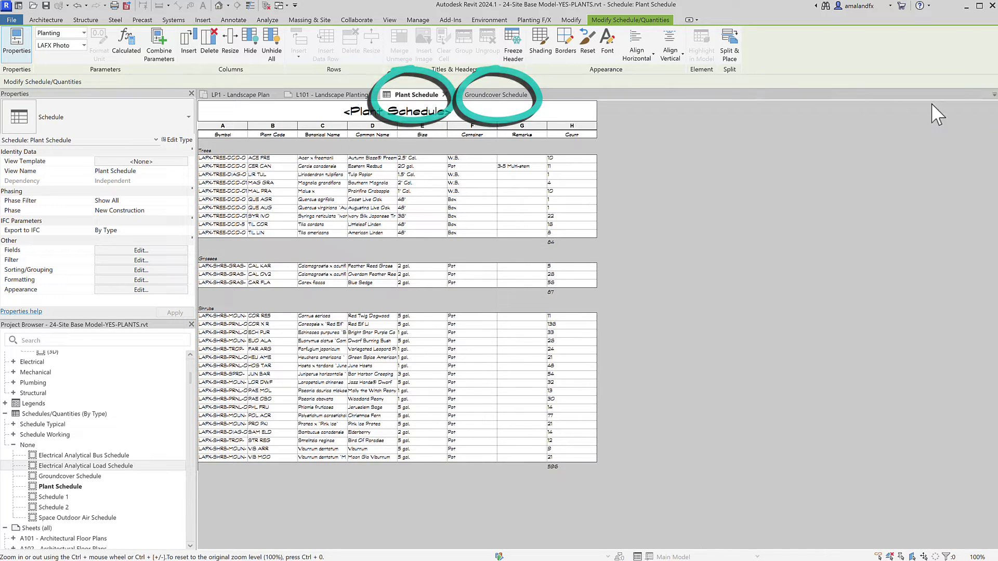
# On sheet L101, place the Plant Schedule right of the site plan and the Groundcover Schedule below it.
pyautogui.click(362, 96)
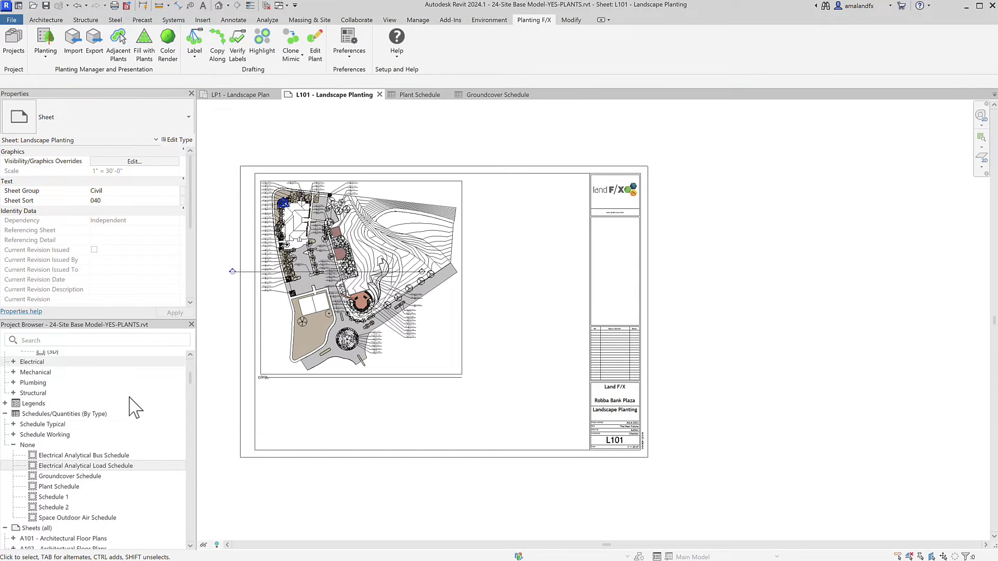
pyautogui.moveTo(65, 487); pyautogui.dragTo(506, 352)
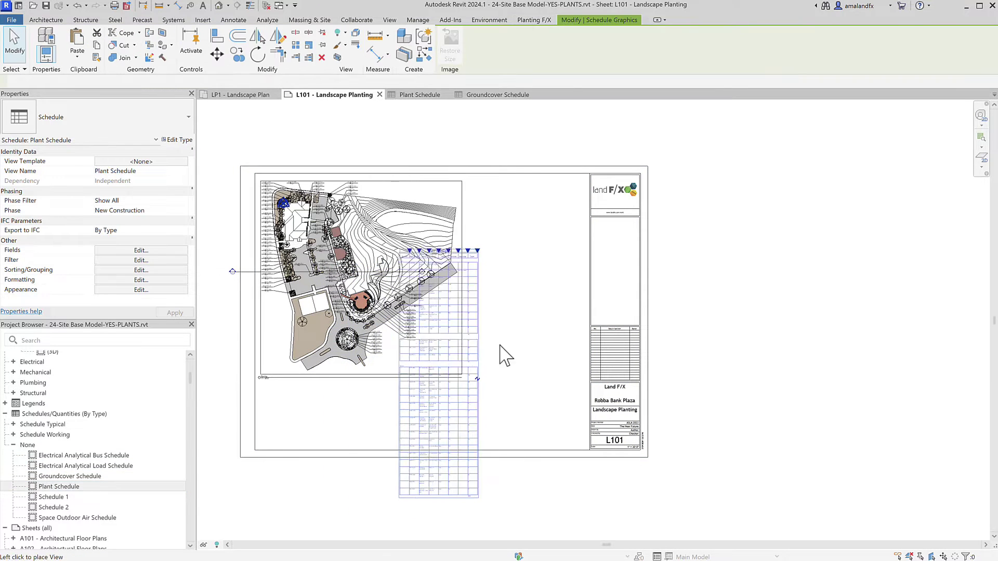
pyautogui.click(530, 316)
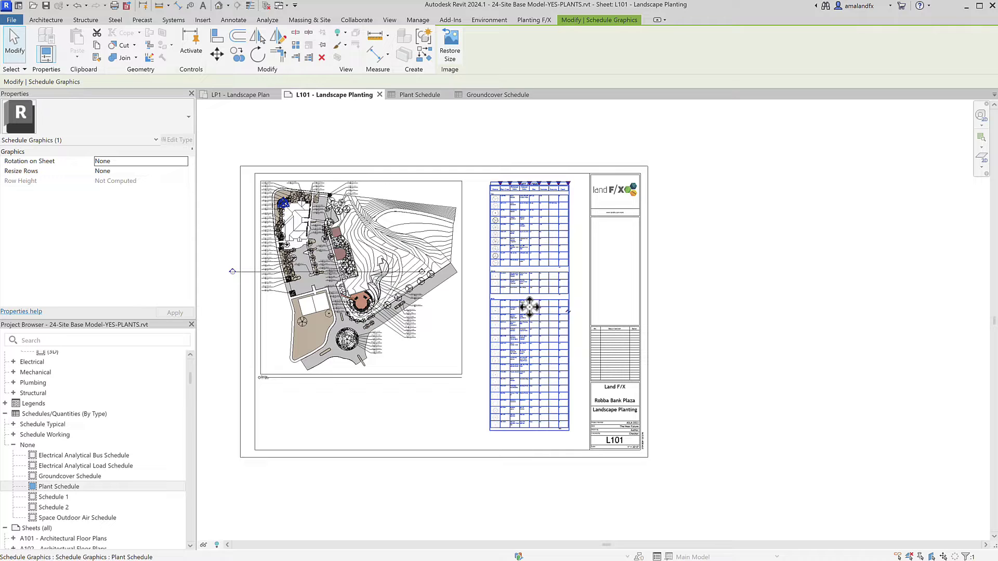
pyautogui.click(62, 477)
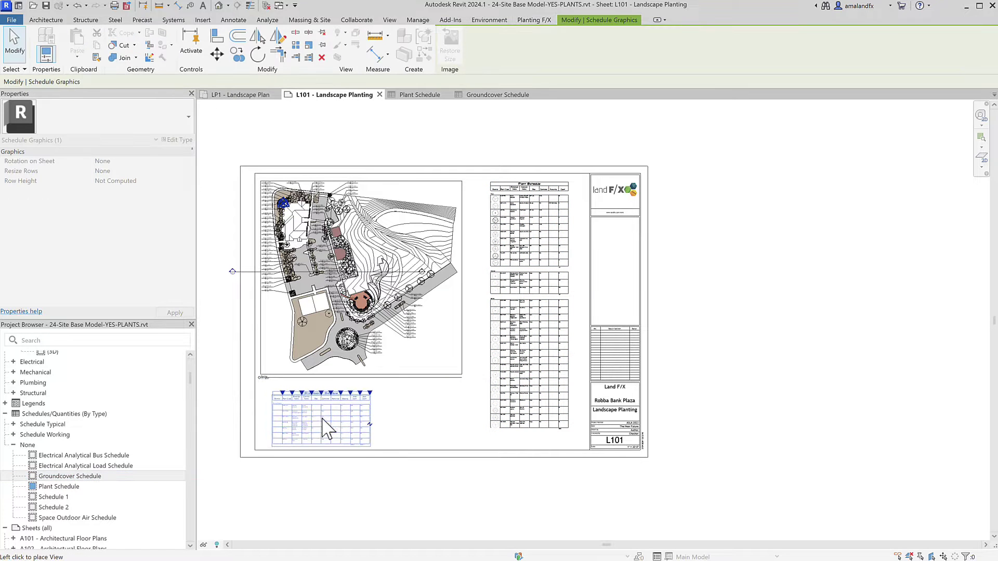
pyautogui.click(325, 416)
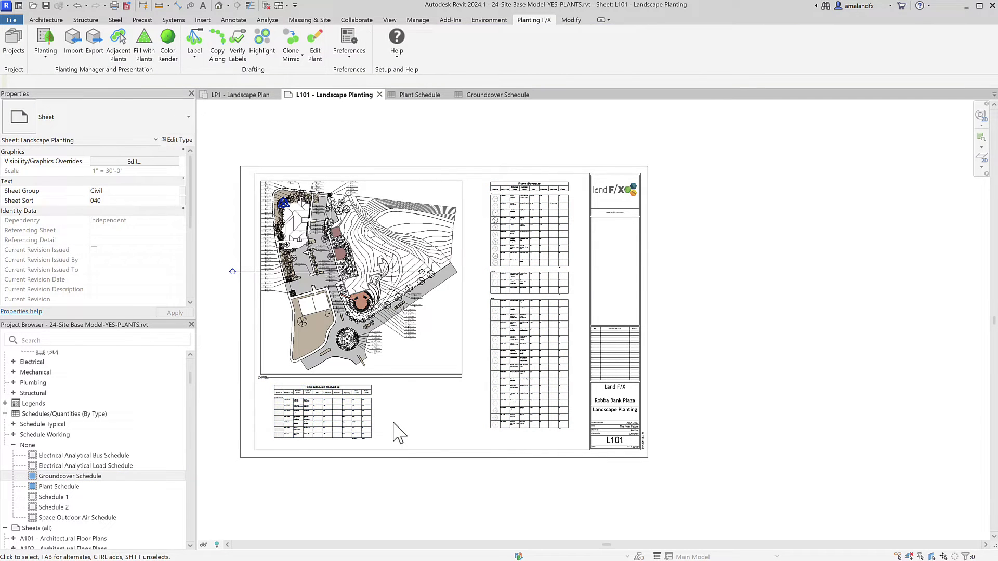
# Pan around sheet L101 to check both schedules, then return to the Plant Schedule view.
pyautogui.scroll(5, 528, 200)
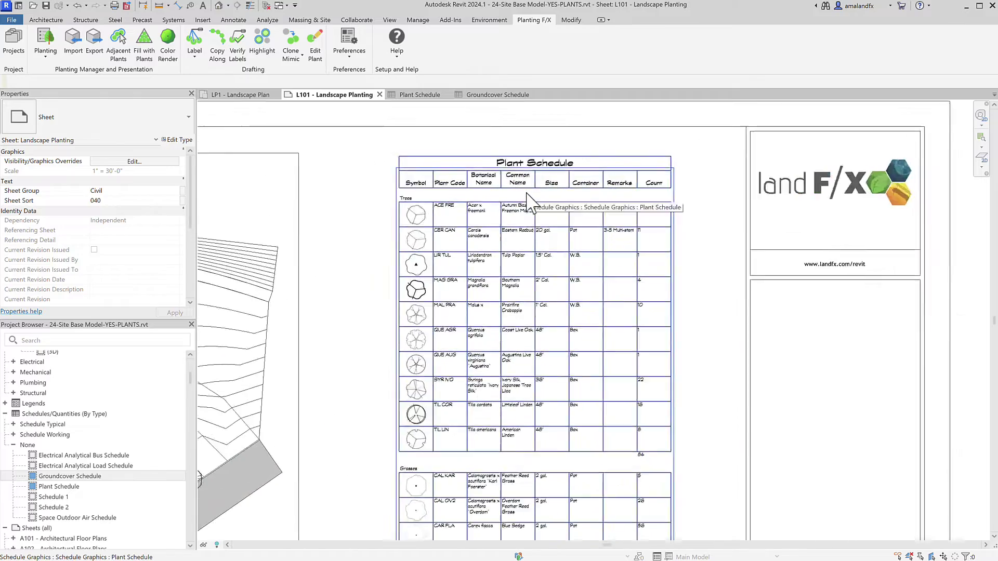
pyautogui.scroll(3, 528, 200)
pyautogui.moveTo(550, 479); pyautogui.dragTo(658, 376, button='middle')
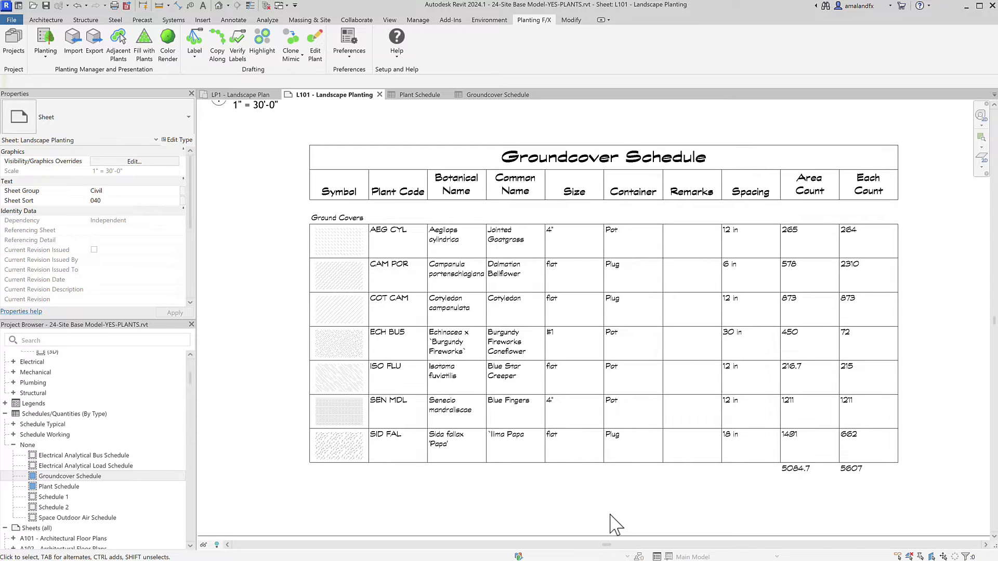
pyautogui.scroll(-5, 616, 525)
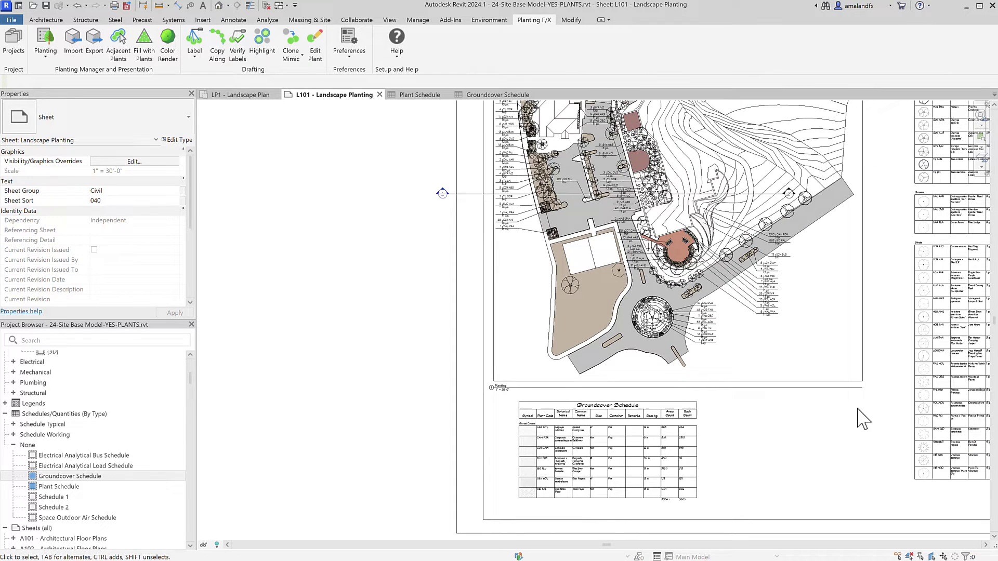
pyautogui.moveTo(862, 418); pyautogui.dragTo(607, 489, button='middle')
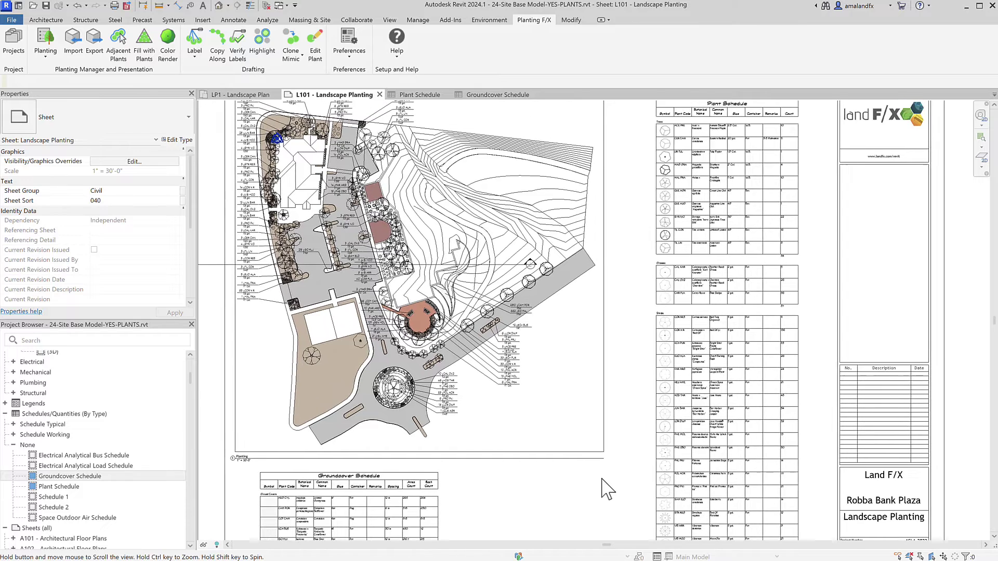
pyautogui.click(421, 98)
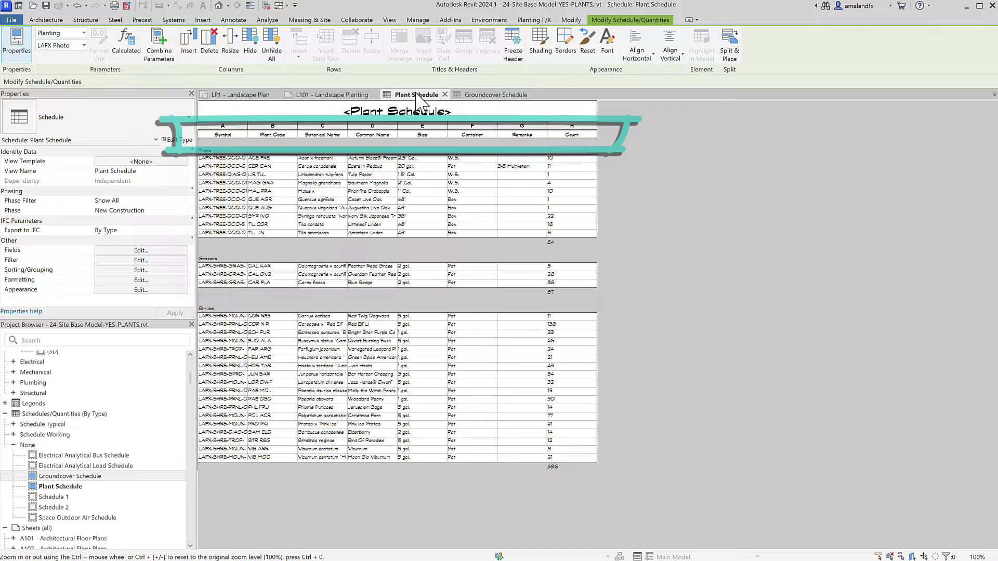
pyautogui.click(246, 97)
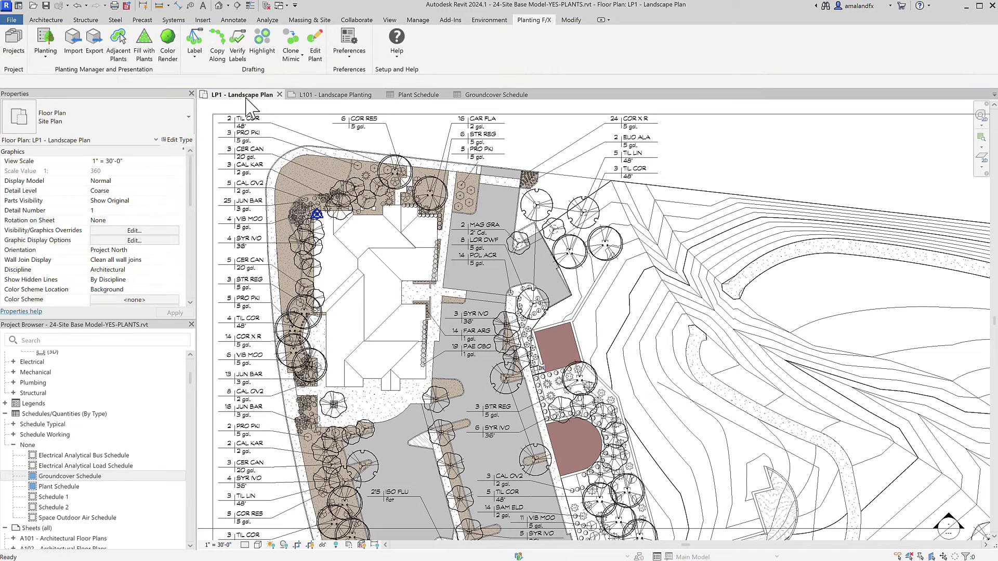
pyautogui.click(395, 168)
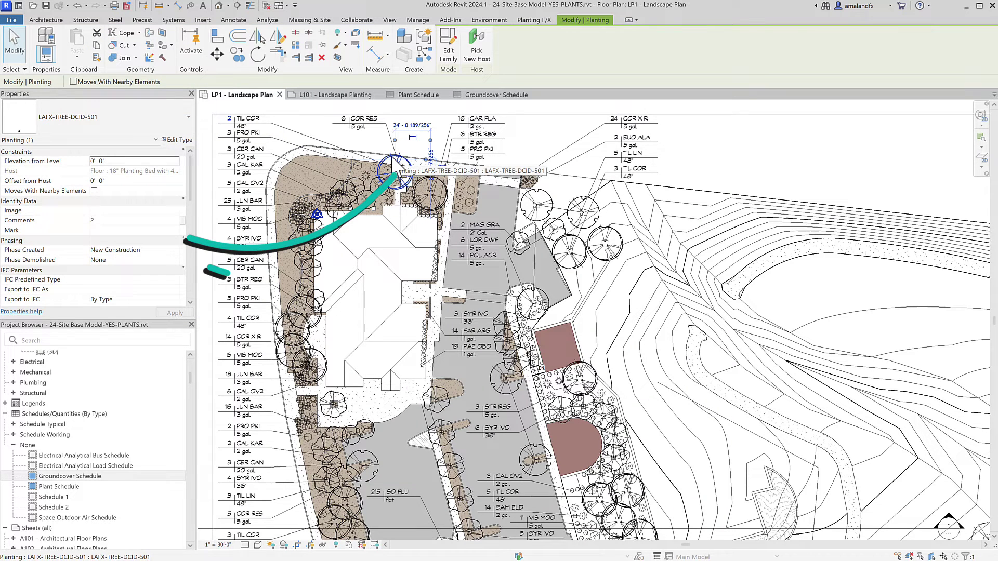
pyautogui.scroll(-10, 188, 268)
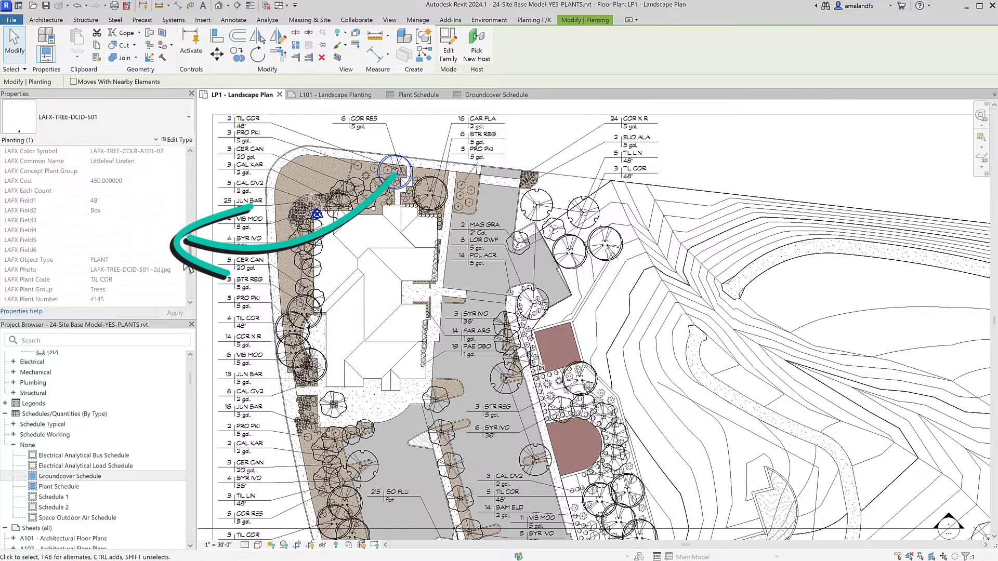
pyautogui.scroll(-3, 188, 267)
pyautogui.press('Escape')
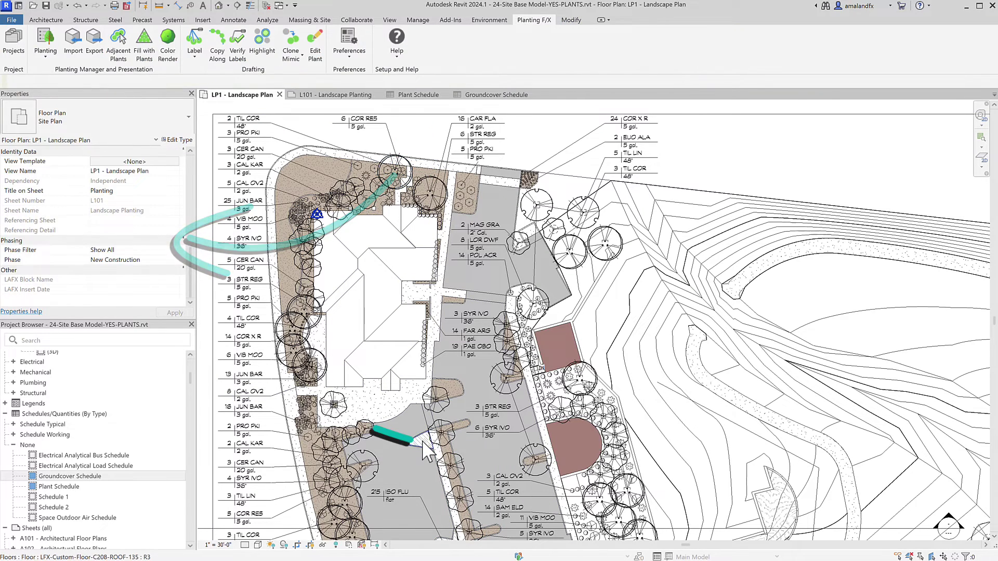
pyautogui.click(426, 451)
pyautogui.scroll(-5, 194, 263)
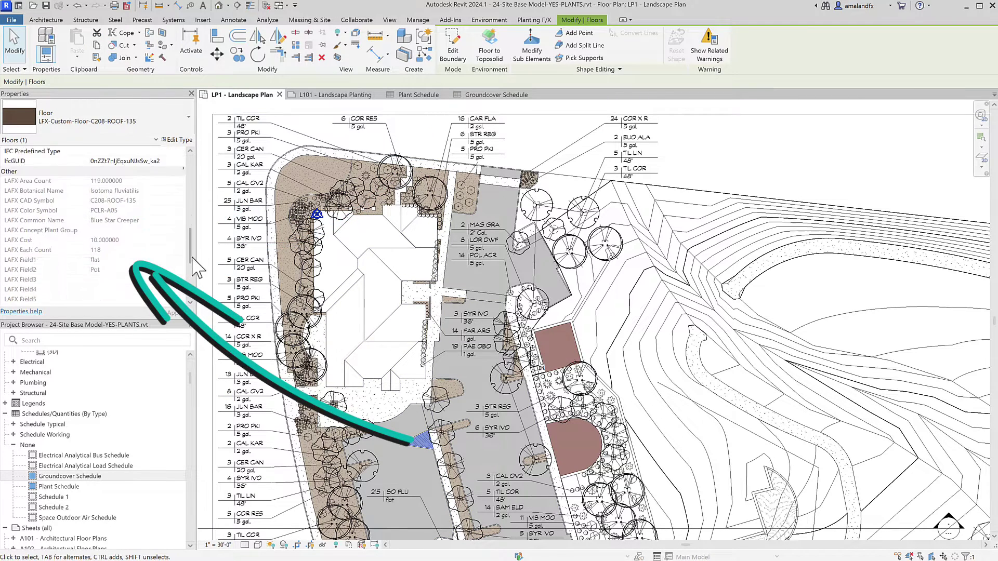
pyautogui.scroll(2, 193, 267)
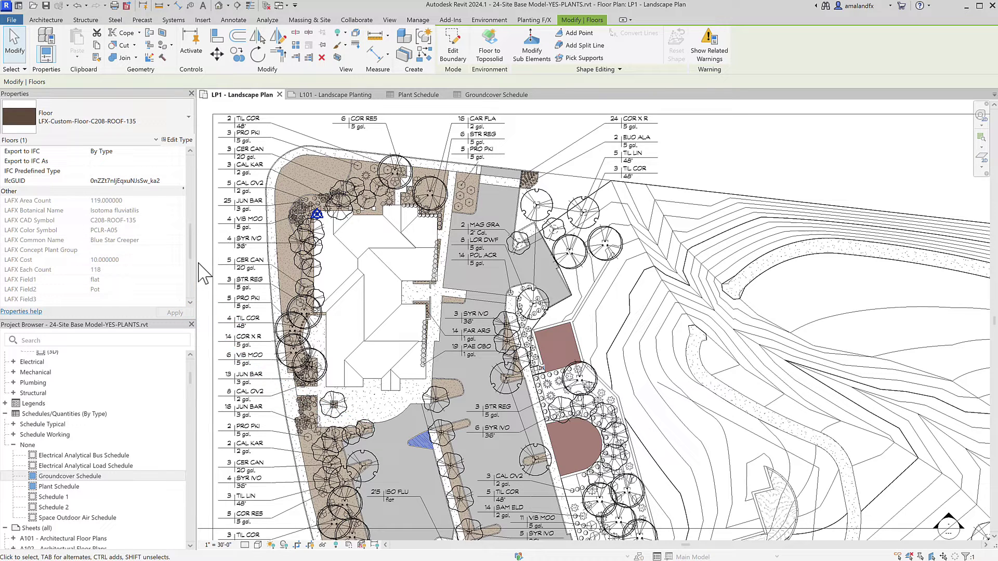
pyautogui.click(404, 96)
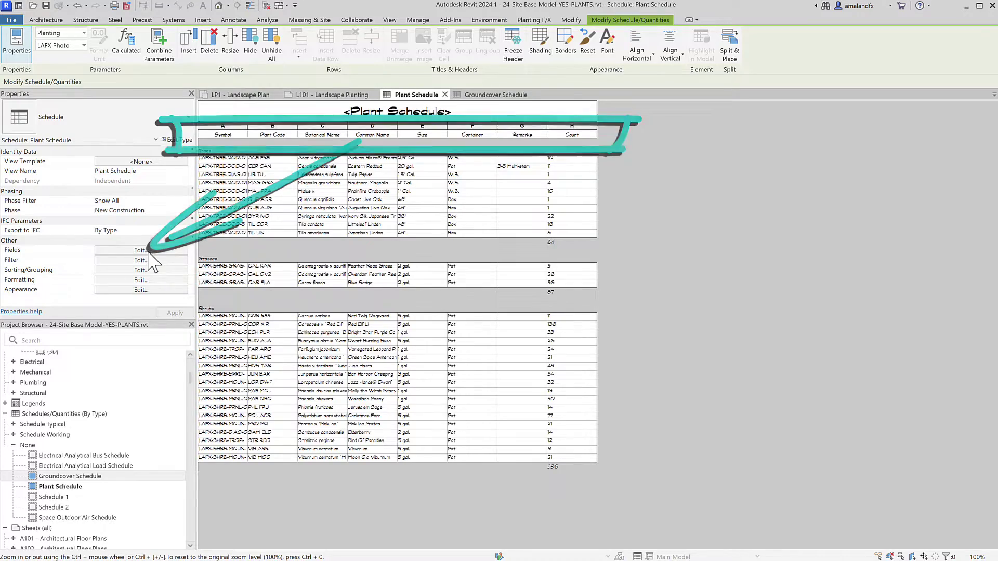
# Open the Plant Schedule's Fields settings from the Properties panel.
pyautogui.click(148, 250)
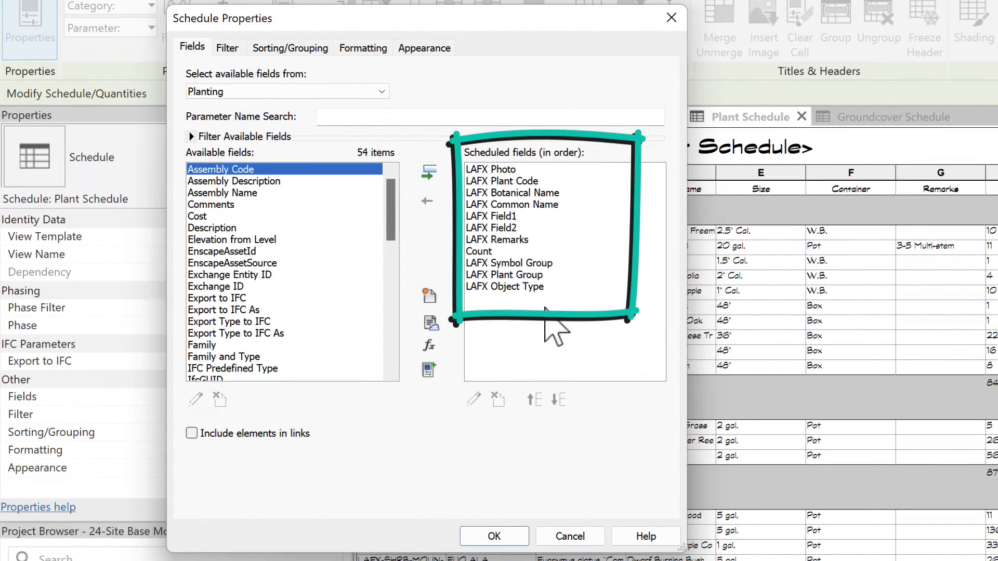
# Move LAFX Remarks below Count, then add LAFX Cost and place it between them.
pyautogui.click(507, 240)
pyautogui.click(559, 400)
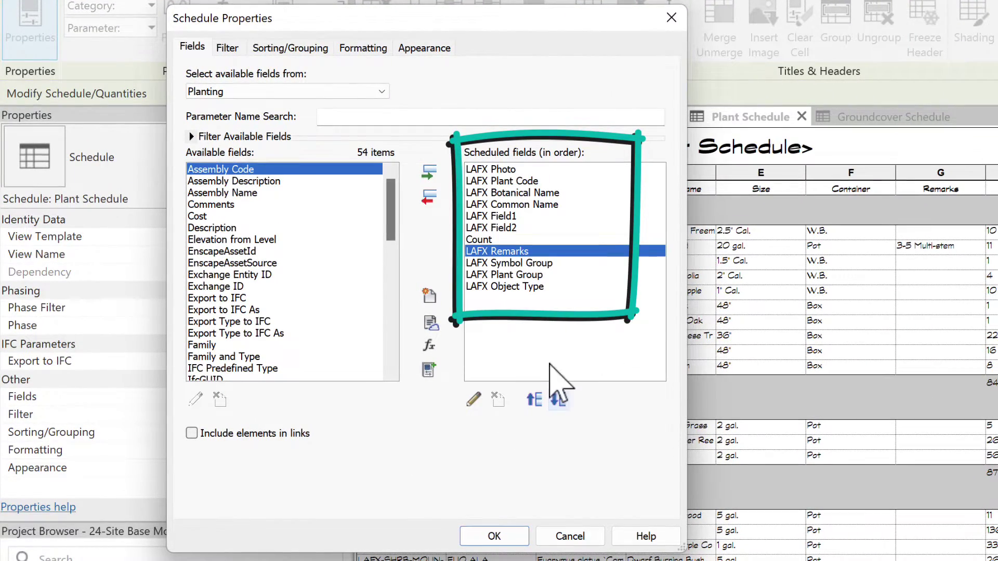
pyautogui.moveTo(392, 213); pyautogui.dragTo(389, 285)
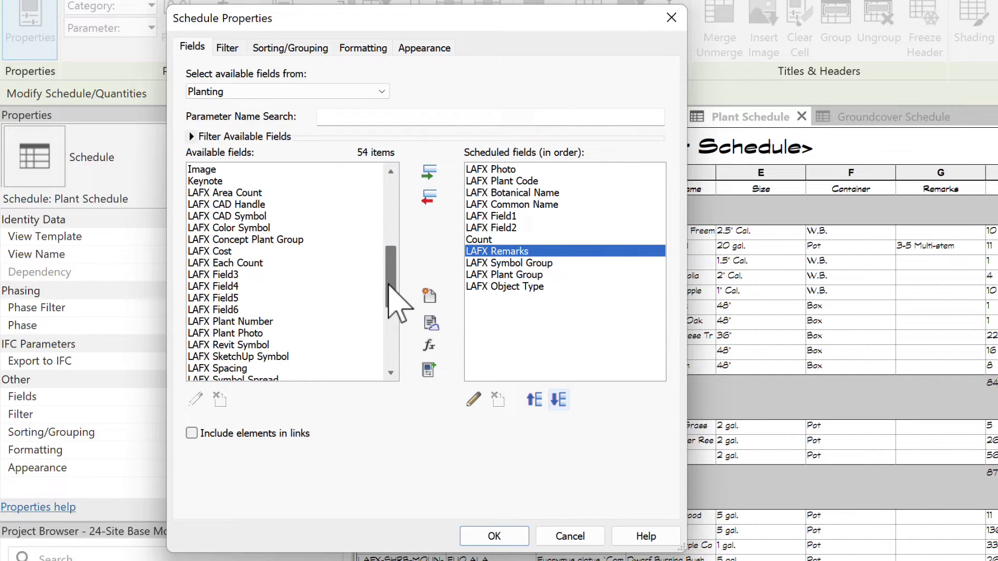
pyautogui.click(211, 252)
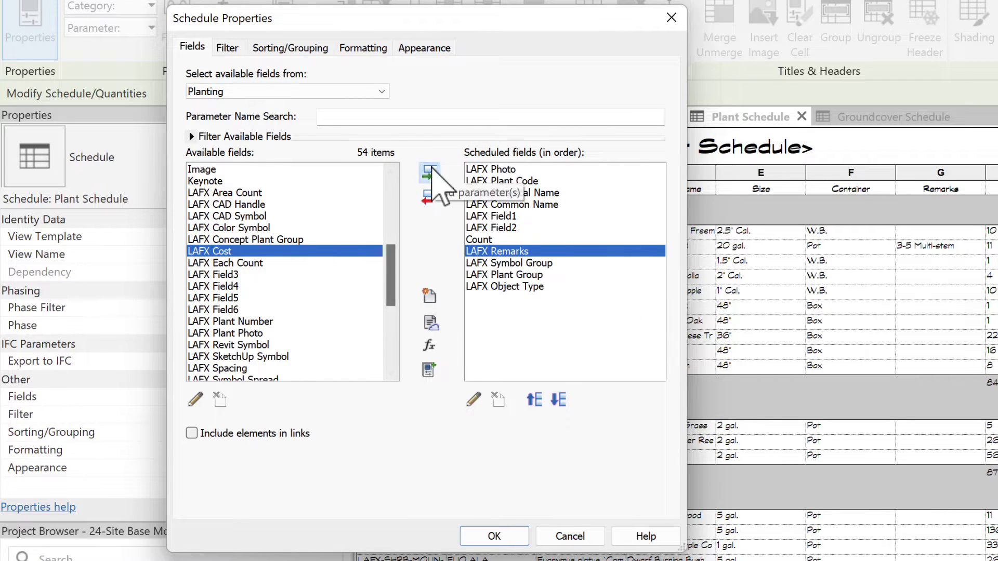
pyautogui.click(430, 173)
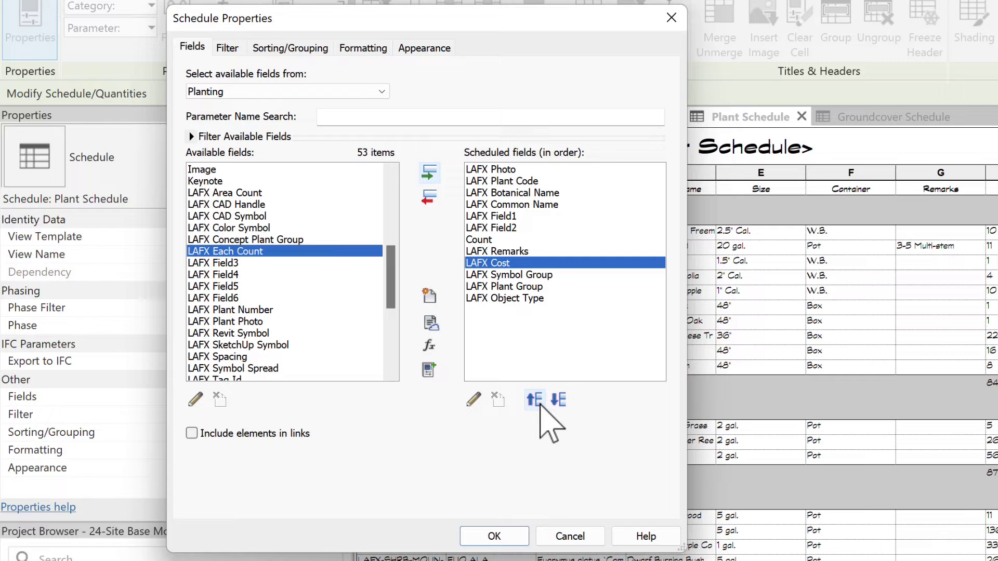
pyautogui.click(535, 400)
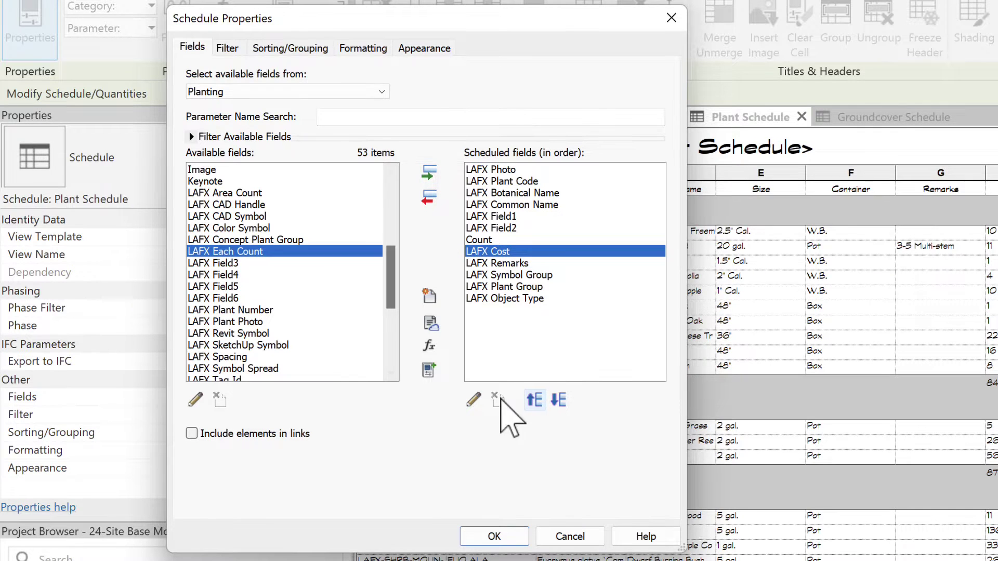
# Try a third filter of LAFX Plant Group equals PALM, remove it, and enable Filter by sheet.
pyautogui.click(227, 48)
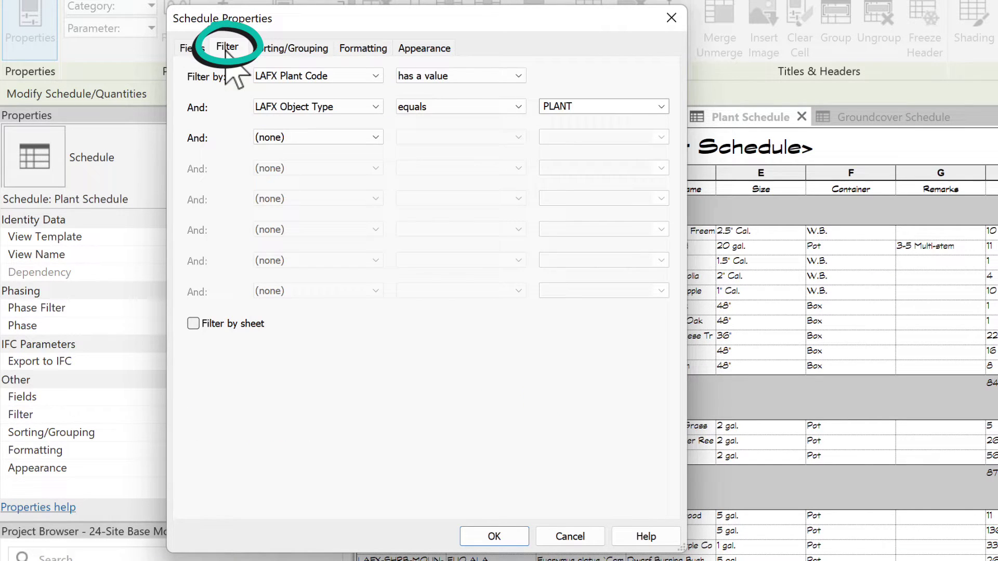
pyautogui.click(268, 138)
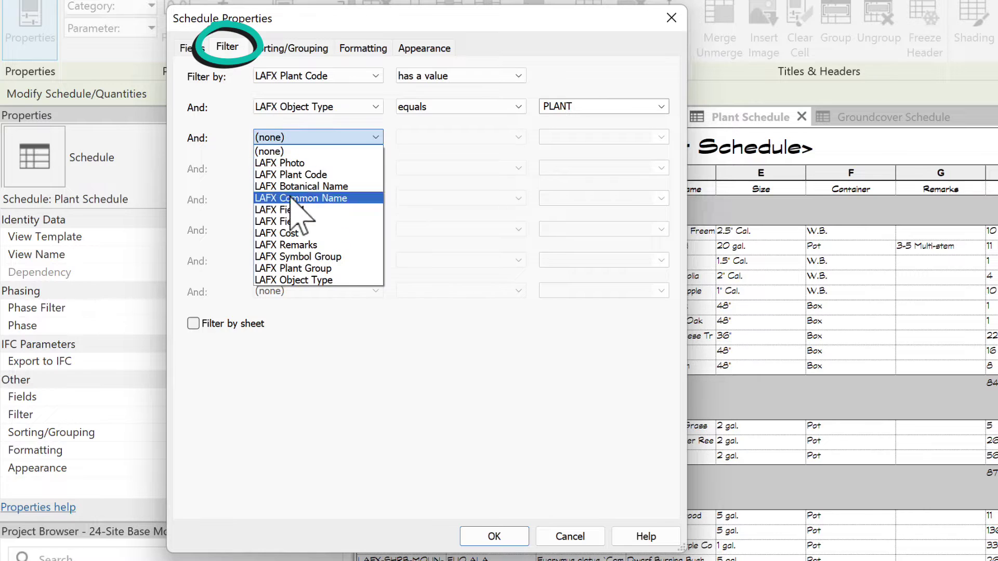
pyautogui.click(293, 268)
pyautogui.click(461, 137)
pyautogui.click(416, 163)
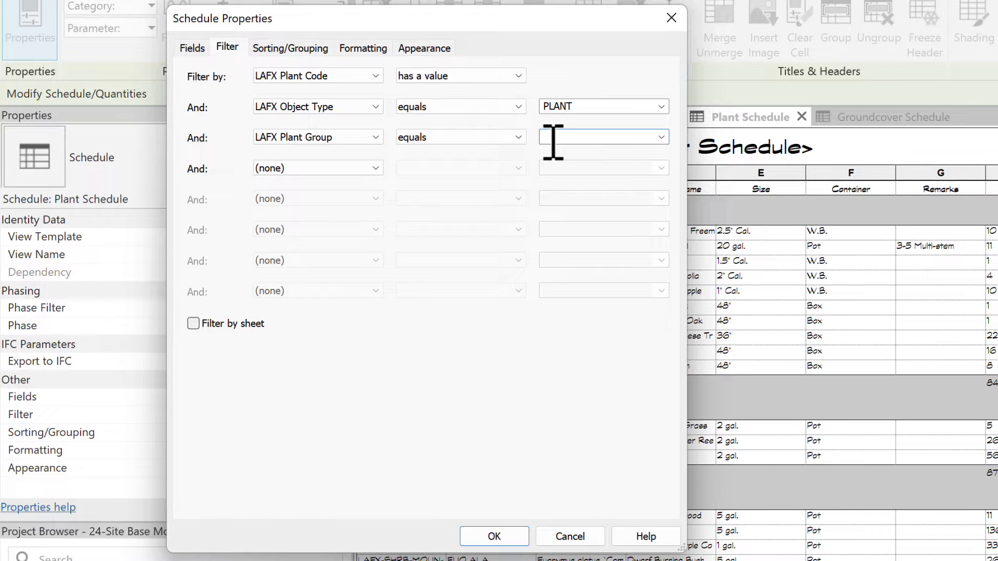
pyautogui.click(549, 137)
pyautogui.write('PALM')
pyautogui.click(376, 138)
pyautogui.click(328, 151)
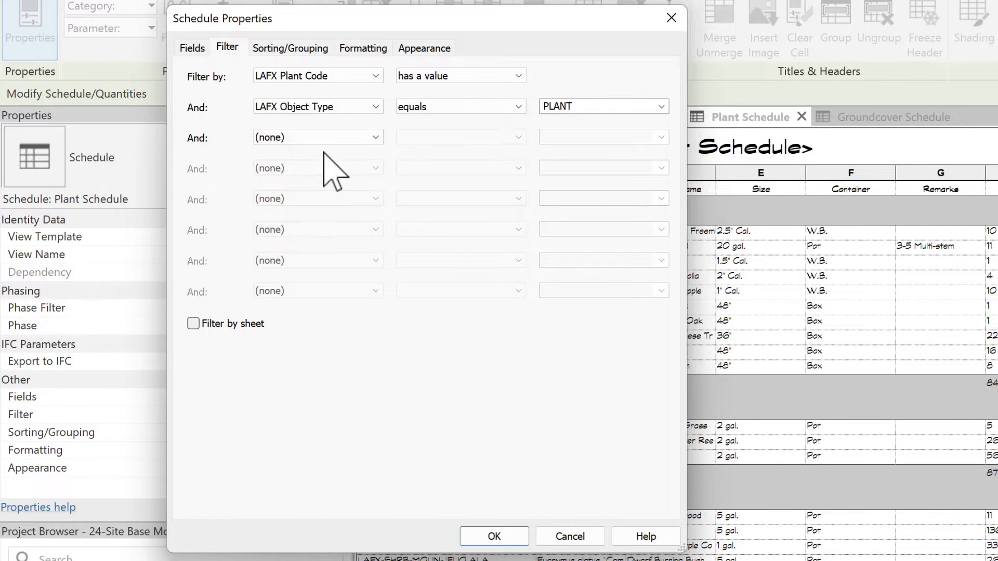
pyautogui.click(193, 325)
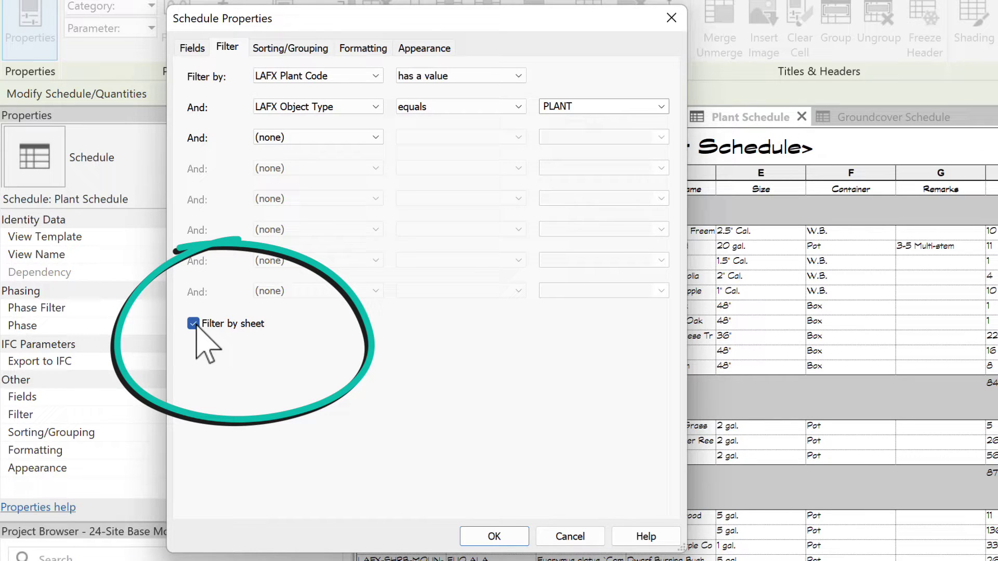
pyautogui.click(296, 48)
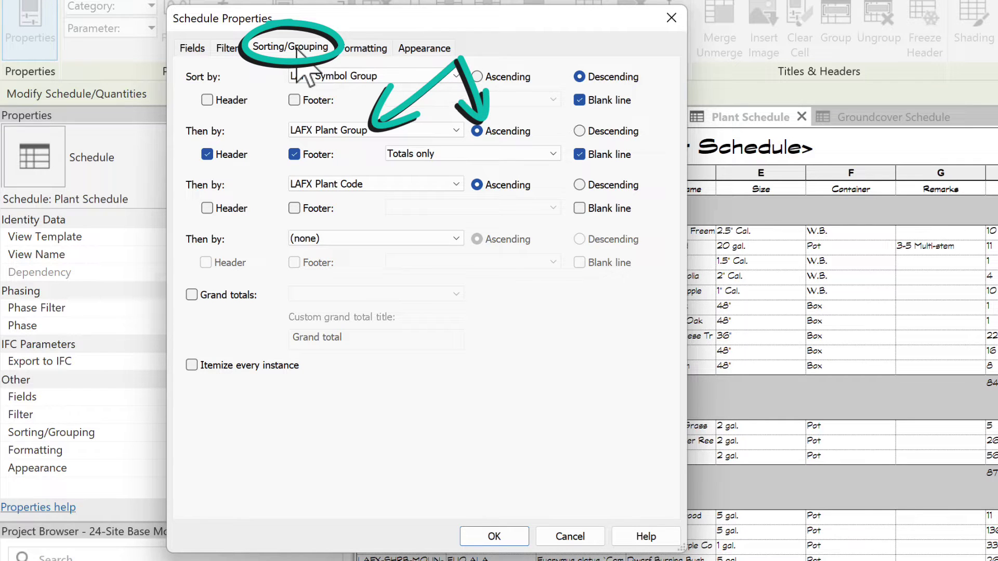
# Review the Formatting and Appearance settings, then apply them so the LAFX Cost column appears.
pyautogui.click(362, 48)
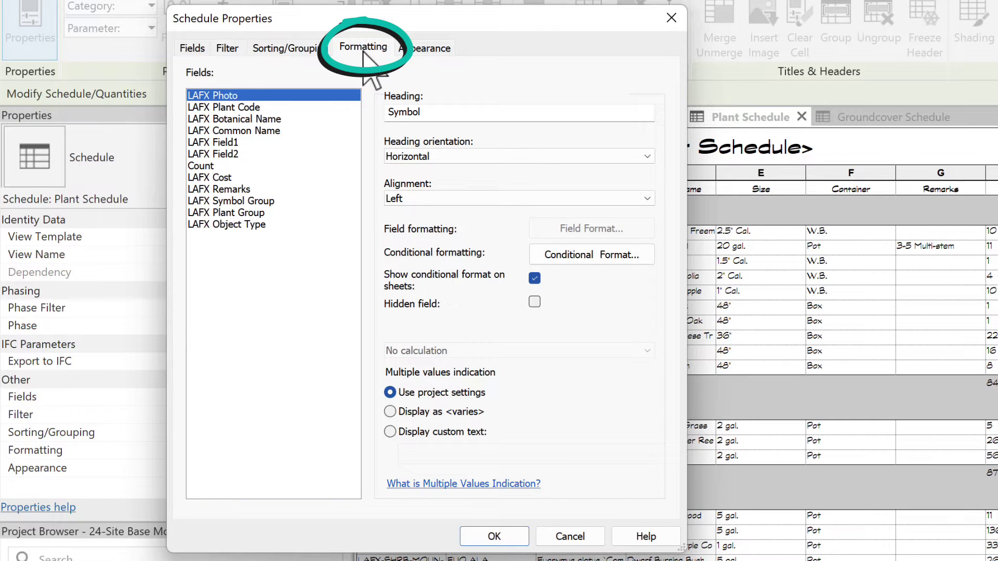
pyautogui.click(267, 119)
pyautogui.click(249, 224)
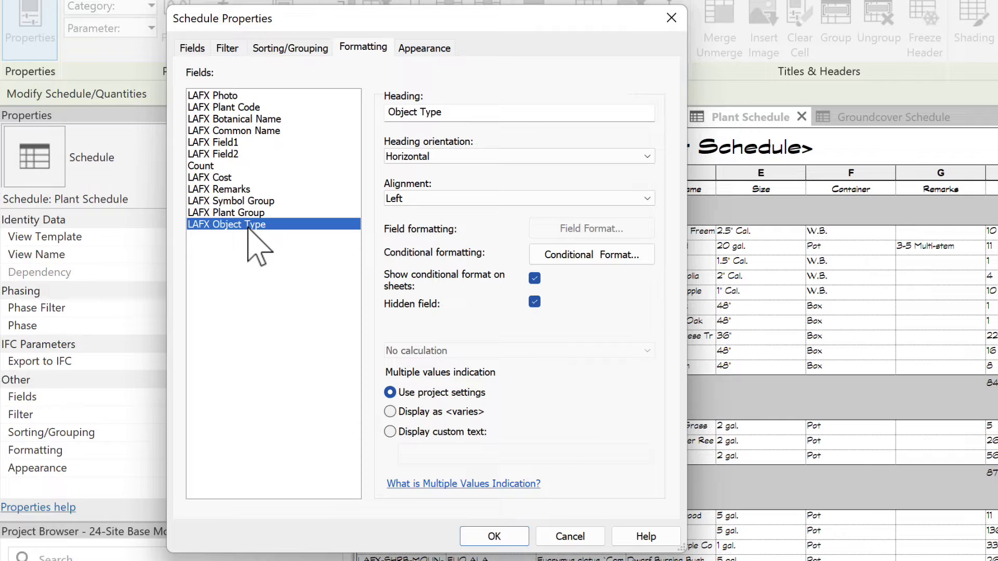
pyautogui.click(425, 48)
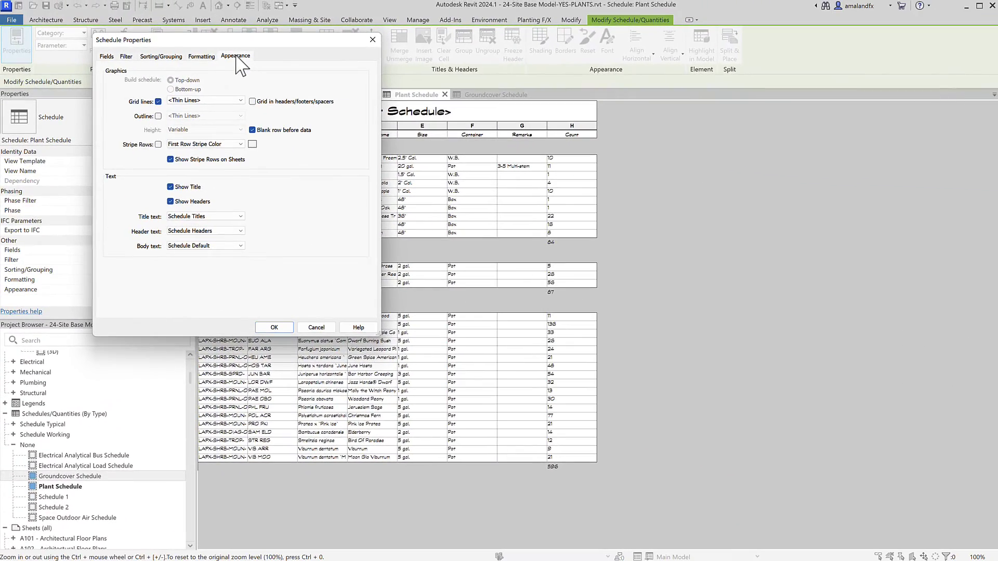
pyautogui.click(274, 328)
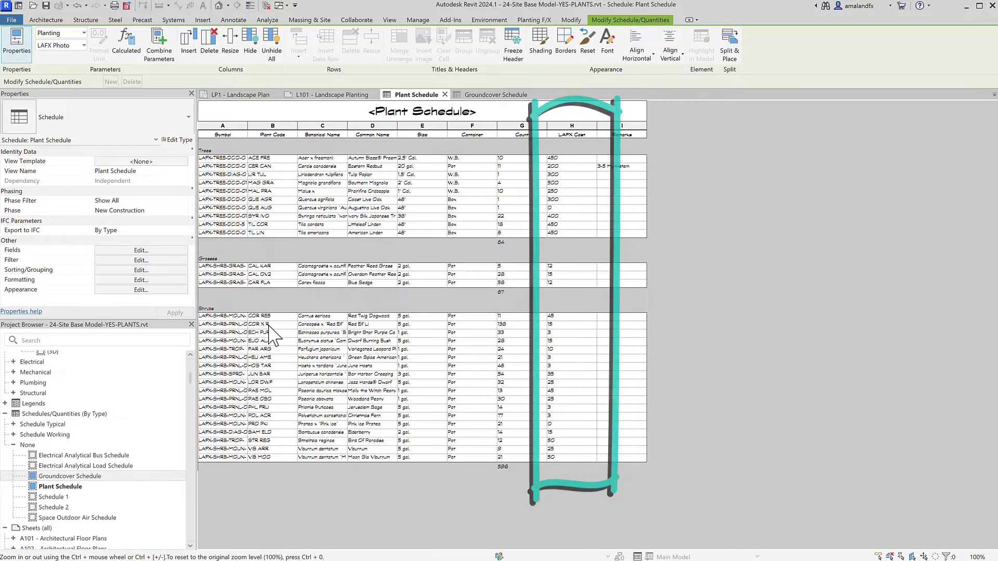
# Duplicate the Plant Schedule as 'Plant Schedule Cost Estimate' and open its Fields settings.
pyautogui.rightClick(79, 489)
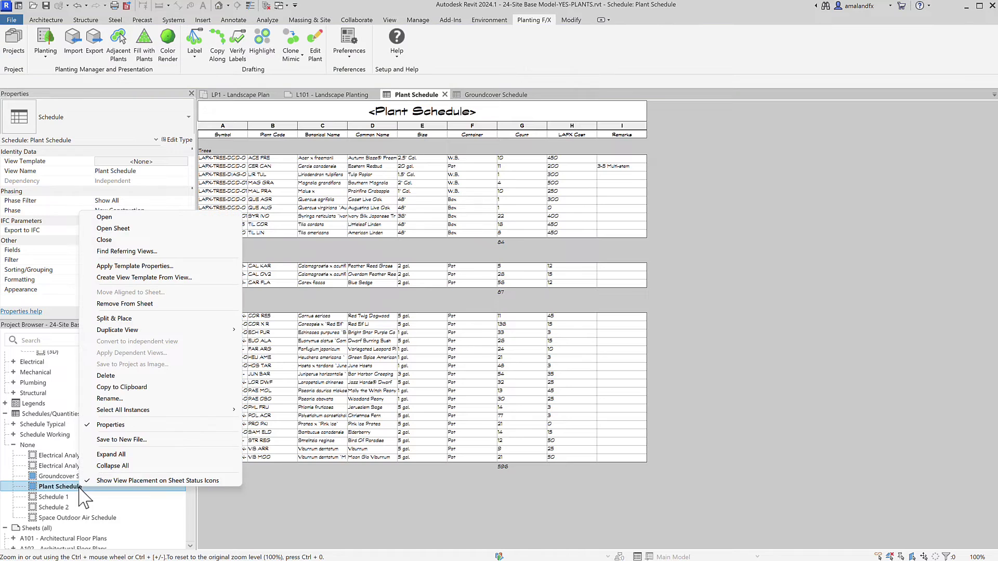
pyautogui.moveTo(179, 335)
pyautogui.click(272, 330)
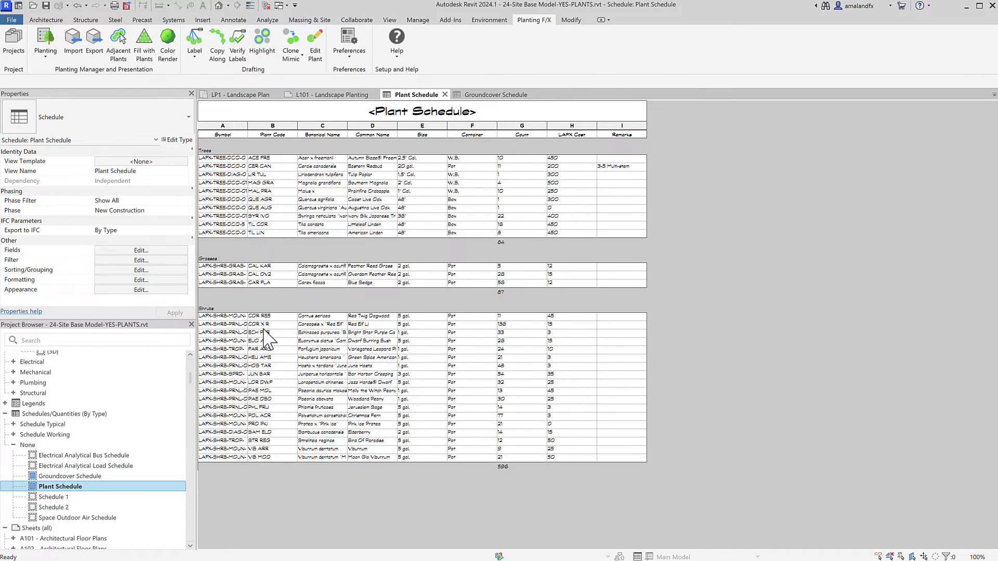
pyautogui.click(100, 498)
pyautogui.write('Plant Schedule Cost Estimate')
pyautogui.press('Return')
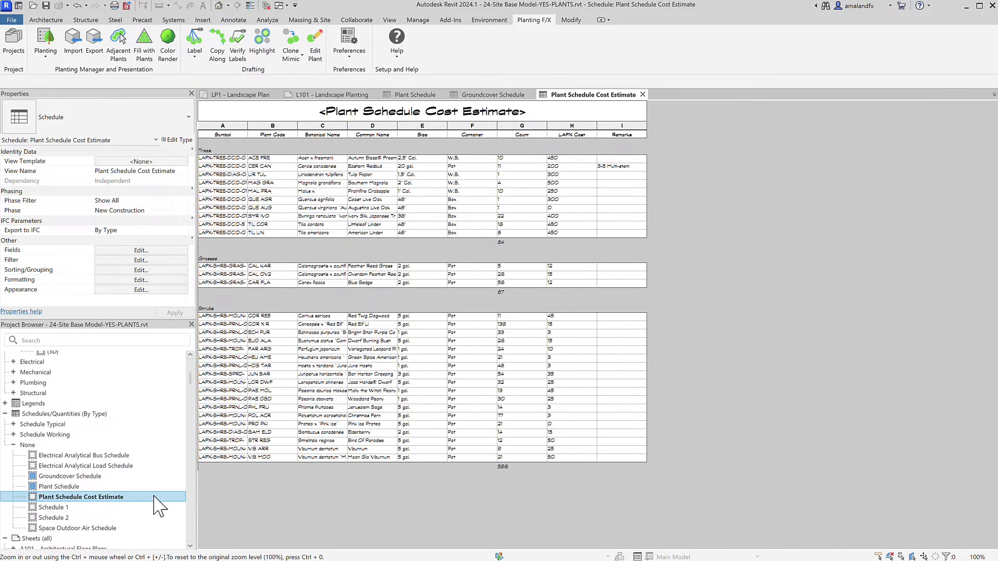
pyautogui.click(179, 253)
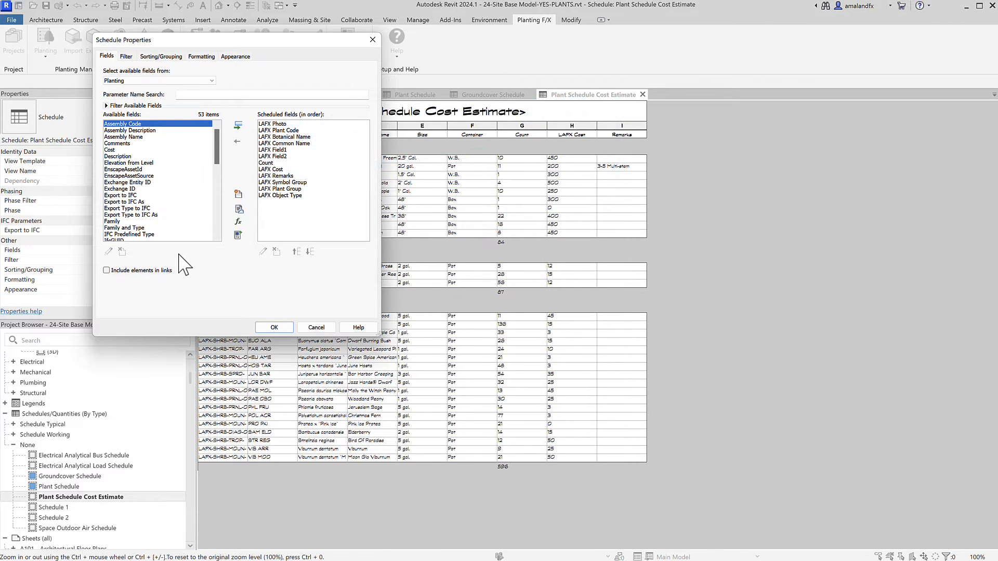
# Create a Currency calculated field named 'Extended Cost' with the formula LAFX Cost.
pyautogui.click(238, 222)
pyautogui.write('Extended Cost')
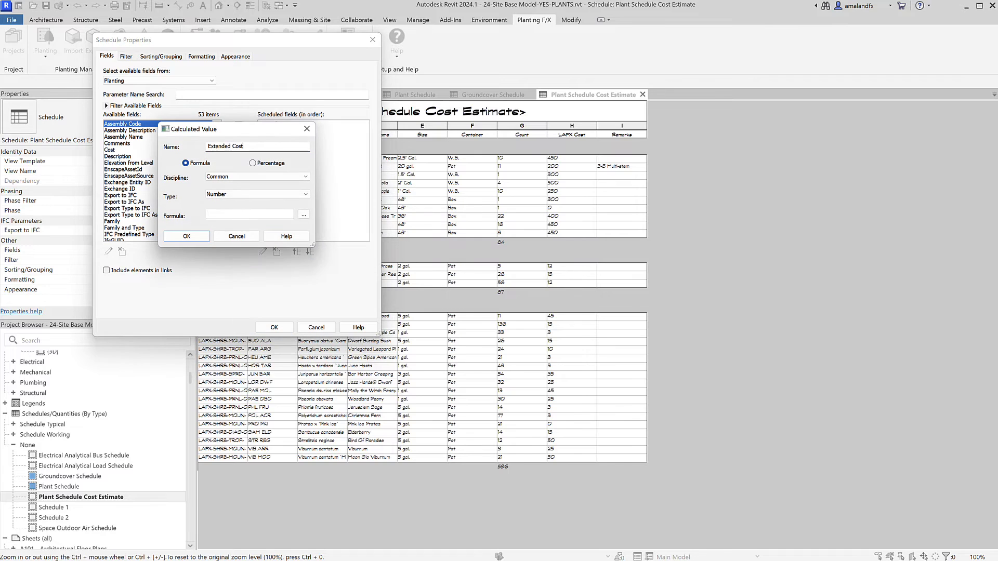
pyautogui.click(228, 214)
pyautogui.write('LAFX Cost')
pyautogui.click(249, 195)
pyautogui.click(236, 287)
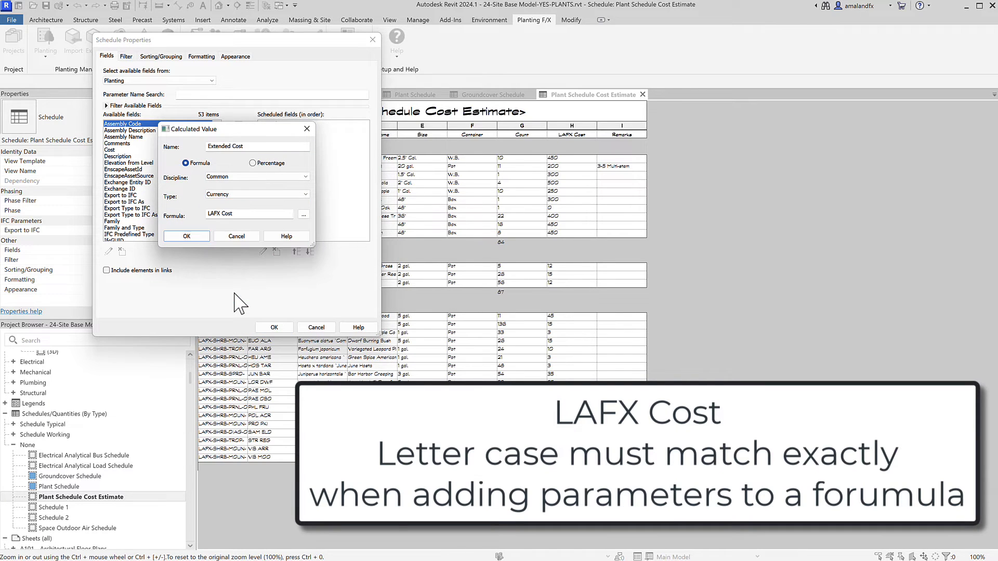
pyautogui.click(195, 240)
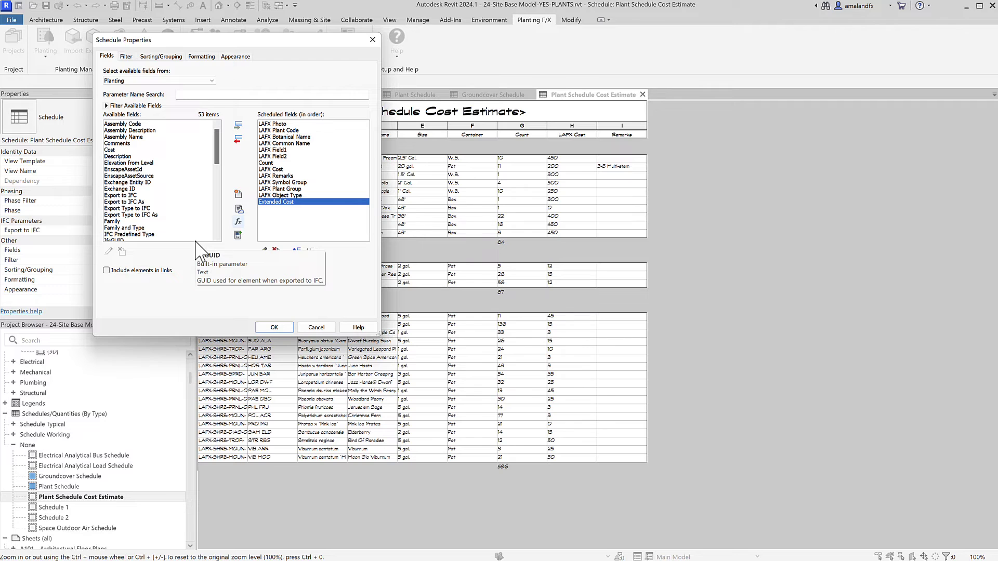
# Move Extended Cost up four places so it sits right after LAFX Cost.
pyautogui.click(296, 252)
pyautogui.click(296, 252)
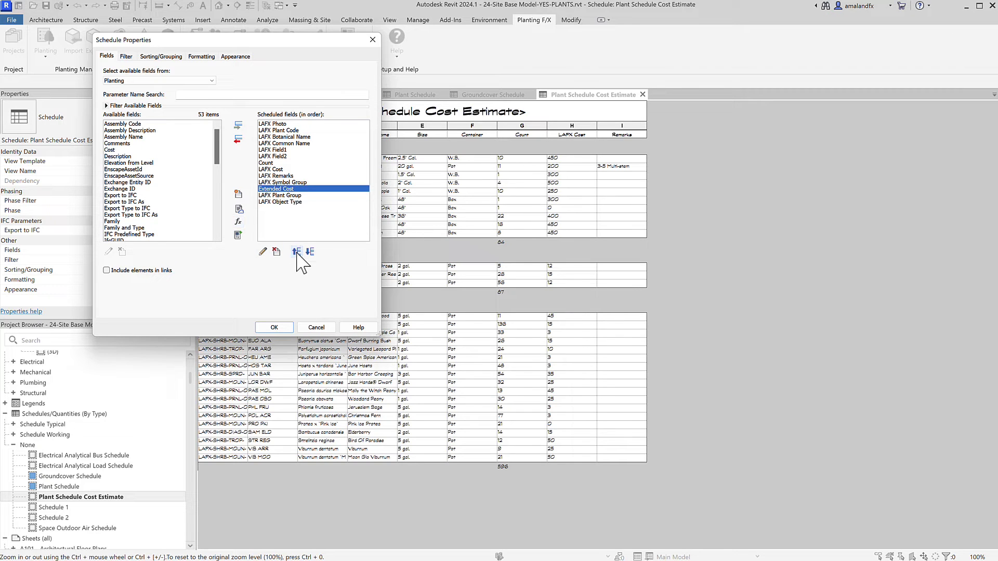
pyautogui.click(297, 252)
pyautogui.click(296, 252)
pyautogui.click(296, 252)
# Rename the LAFX Cost heading to Cost and set Extended Cost to calculate totals.
pyautogui.click(209, 57)
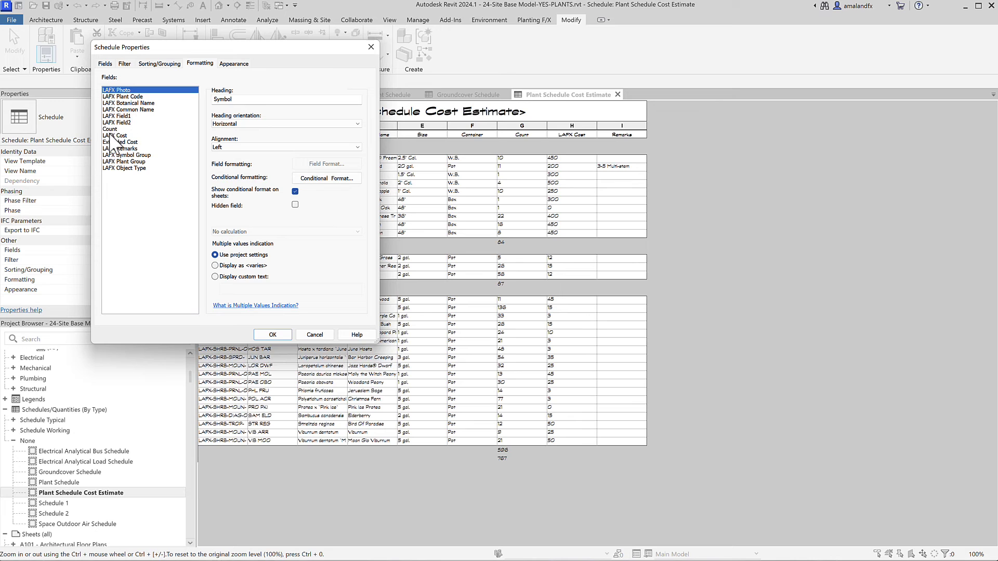
pyautogui.click(115, 136)
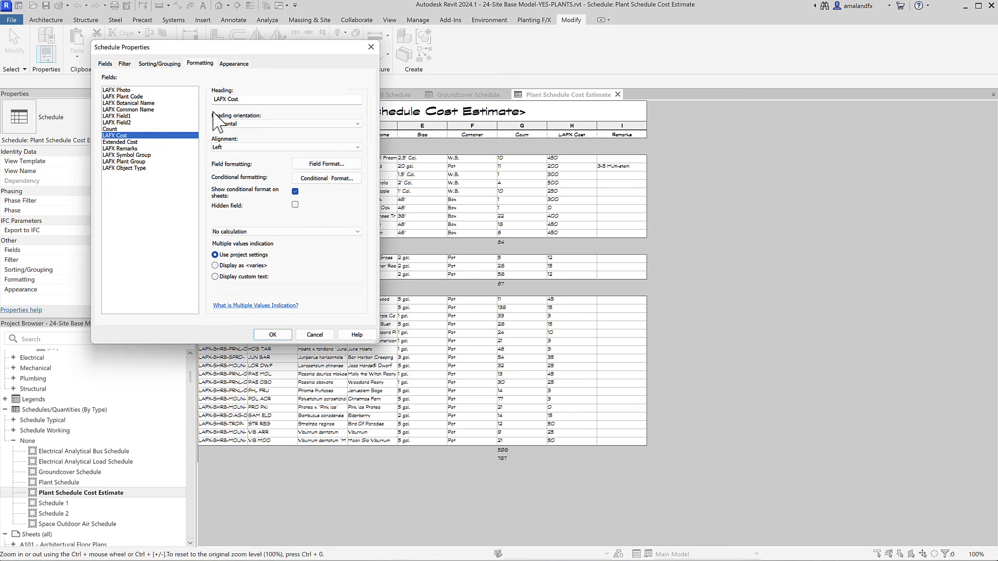
pyautogui.click(219, 100)
pyautogui.click(137, 142)
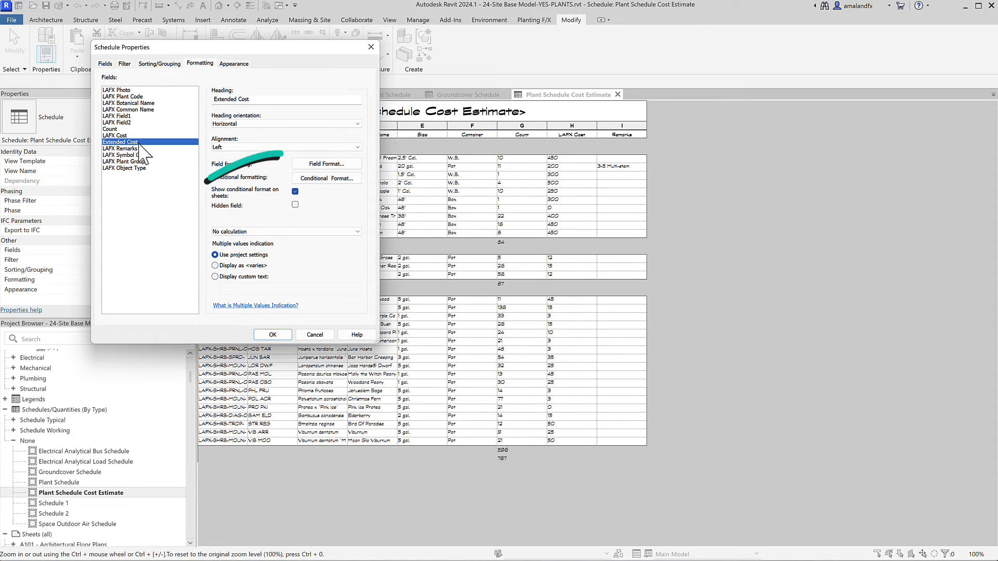
pyautogui.click(265, 232)
pyautogui.click(266, 241)
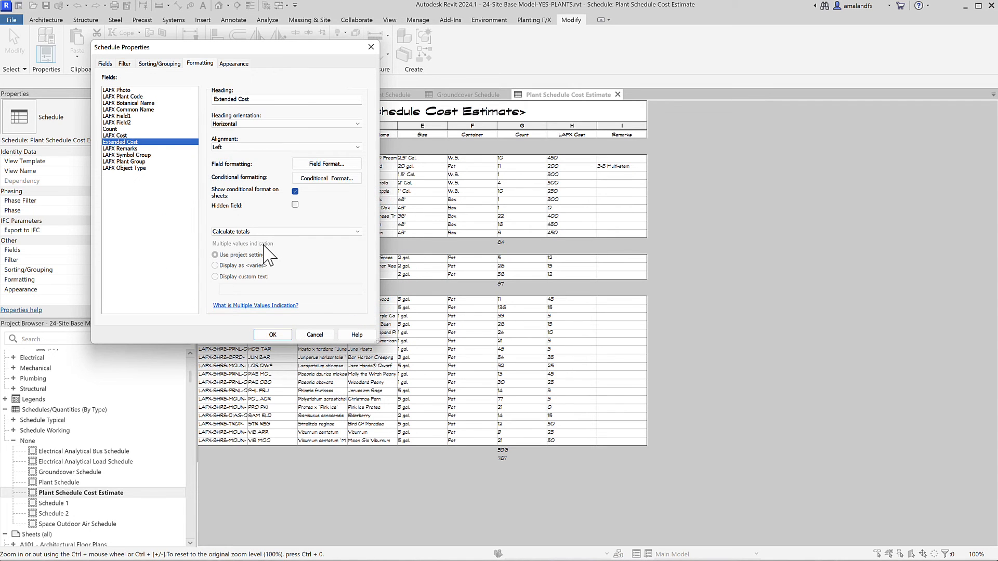
pyautogui.click(270, 334)
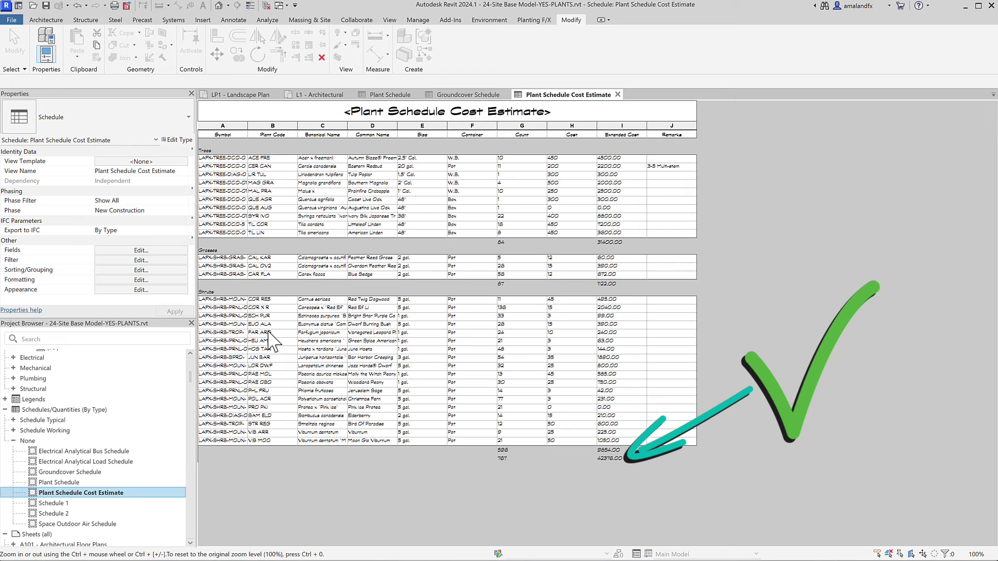
pyautogui.click(176, 269)
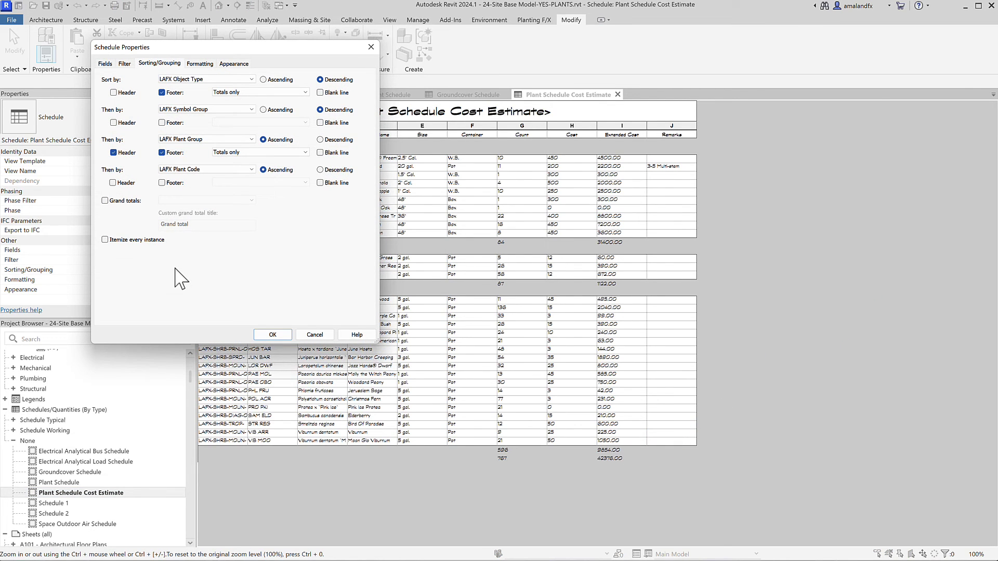
pyautogui.click(226, 65)
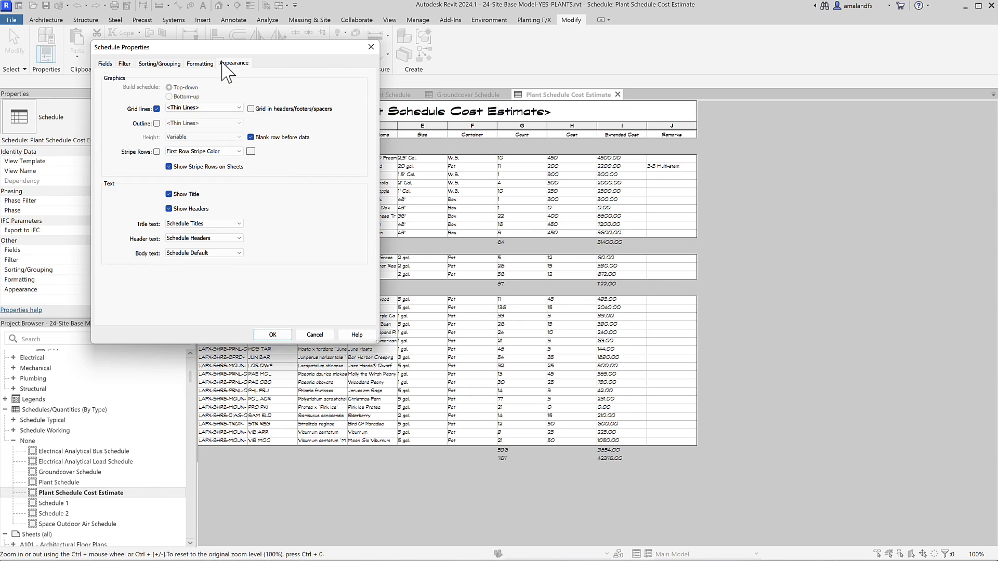
pyautogui.click(125, 65)
pyautogui.click(272, 334)
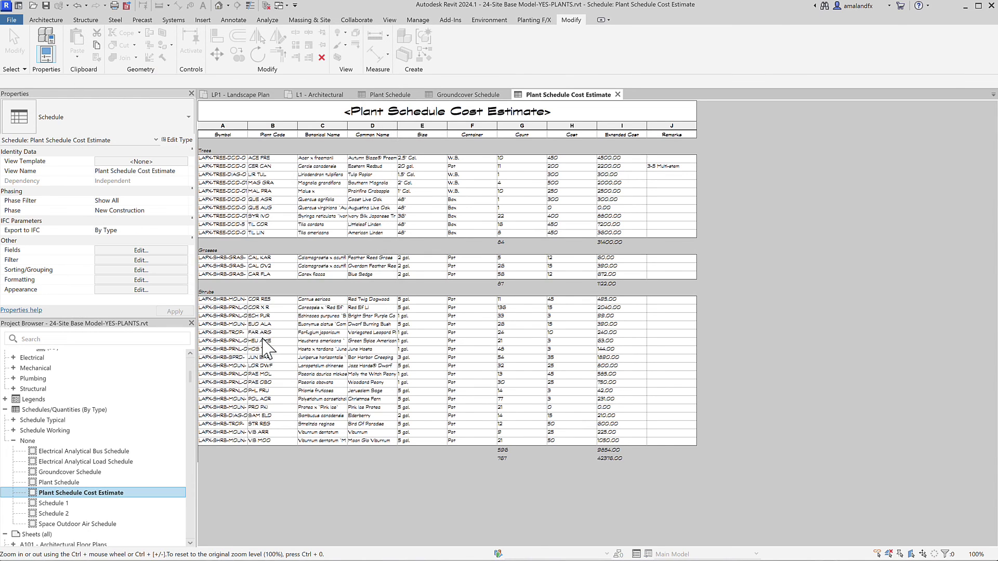